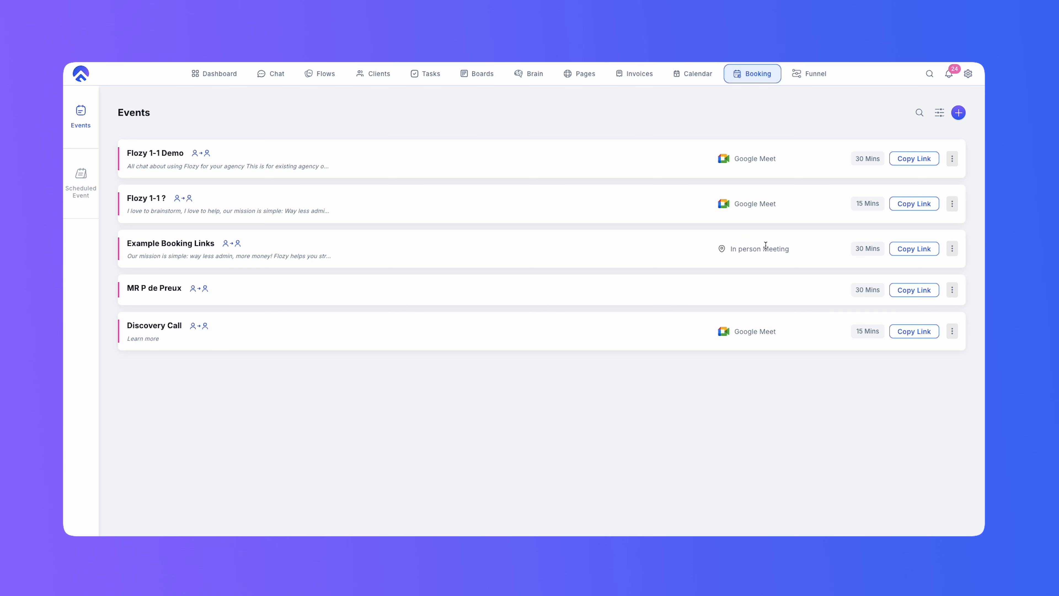
- Create a one-on-one booking event named "Intro Call" with the description "Intro"
{"action": "left_click", "coordinate": [959, 114]}
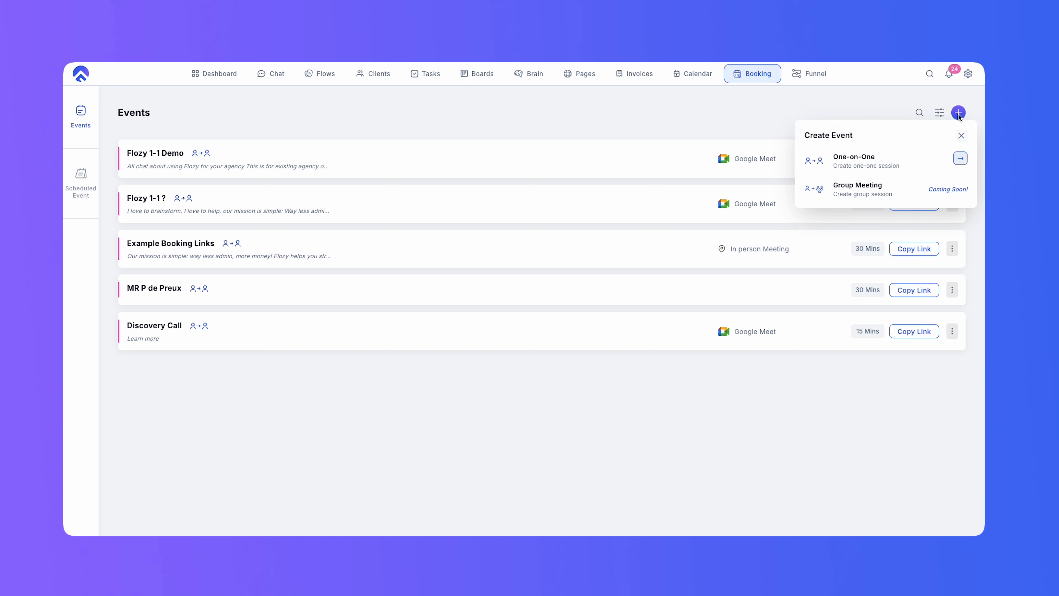
{"action": "left_click", "coordinate": [960, 159]}
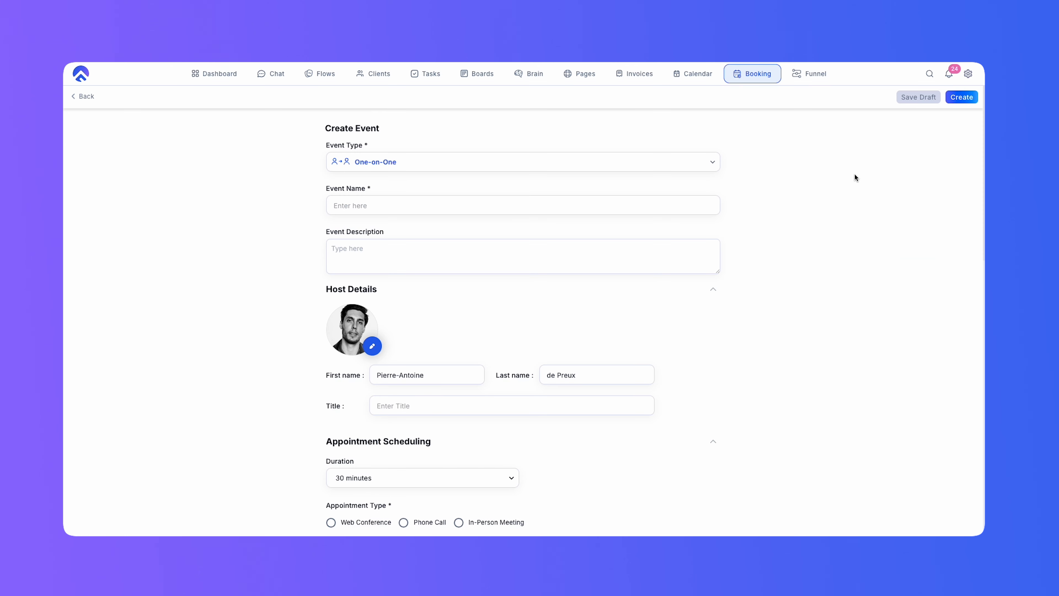
{"action": "left_click", "coordinate": [543, 210]}
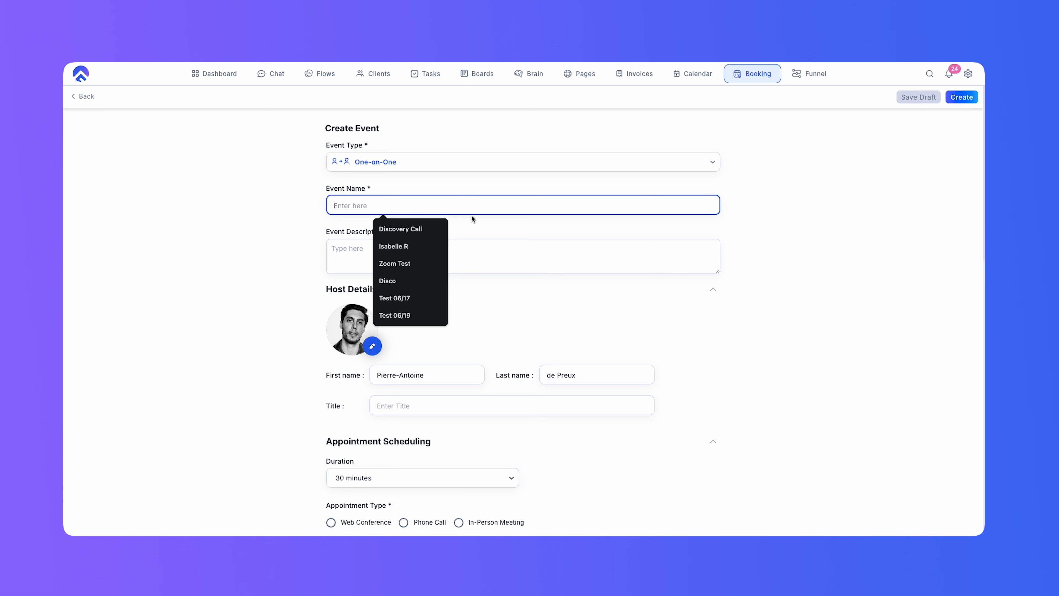
{"action": "type", "text": "Intro Call"}
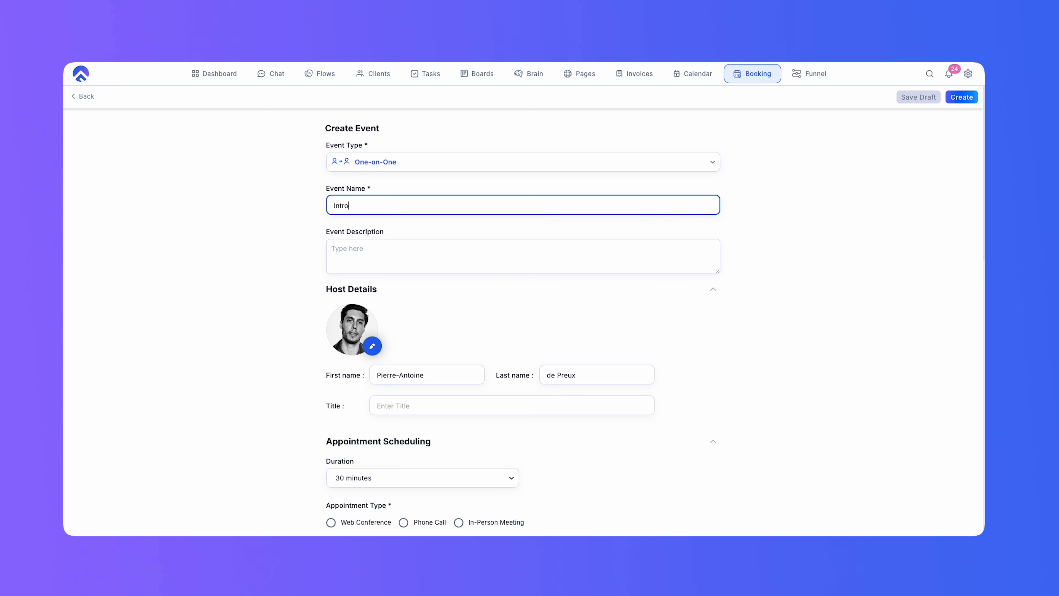
{"action": "left_click", "coordinate": [458, 264]}
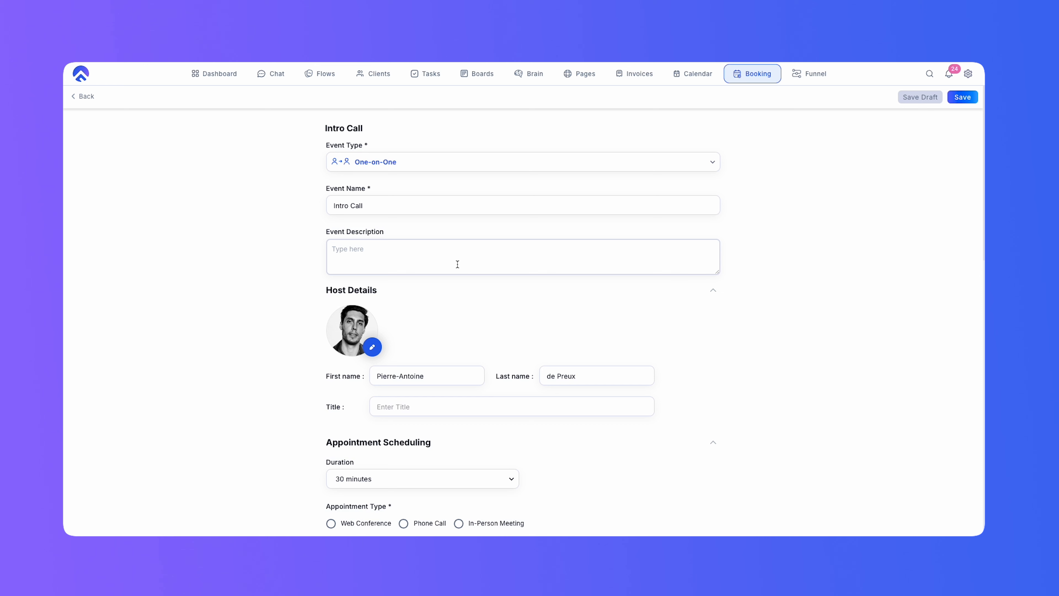
{"action": "type", "text": "Intro"}
{"action": "left_click", "coordinate": [461, 329]}
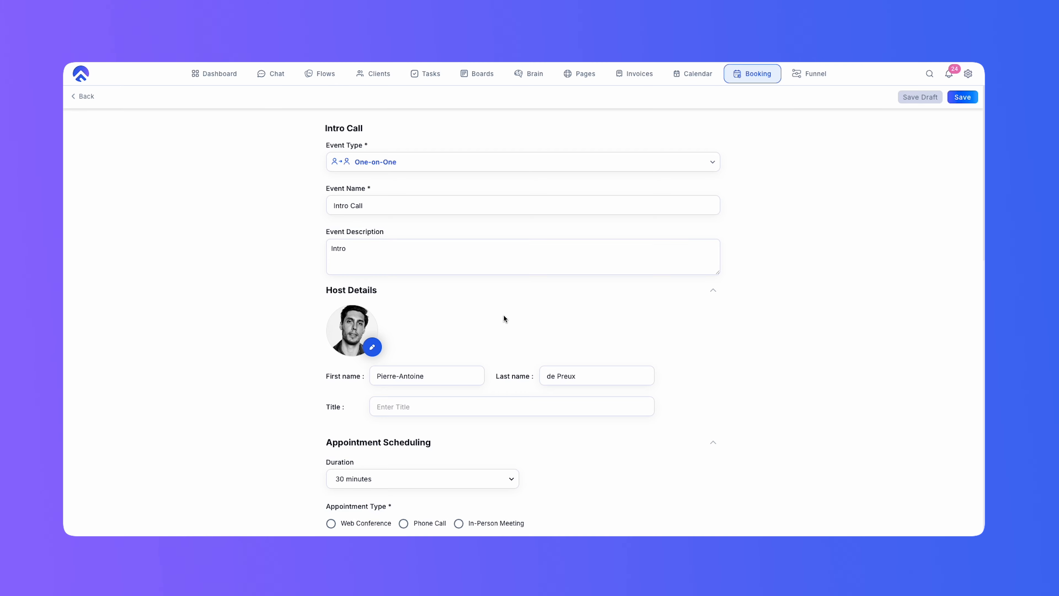
- Set the event's appointment duration to 15 minutes
{"action": "scroll", "coordinate": [504, 316], "scroll_direction": "down", "scroll_amount": 5}
{"action": "scroll", "coordinate": [387, 163], "scroll_direction": "up", "scroll_amount": 2}
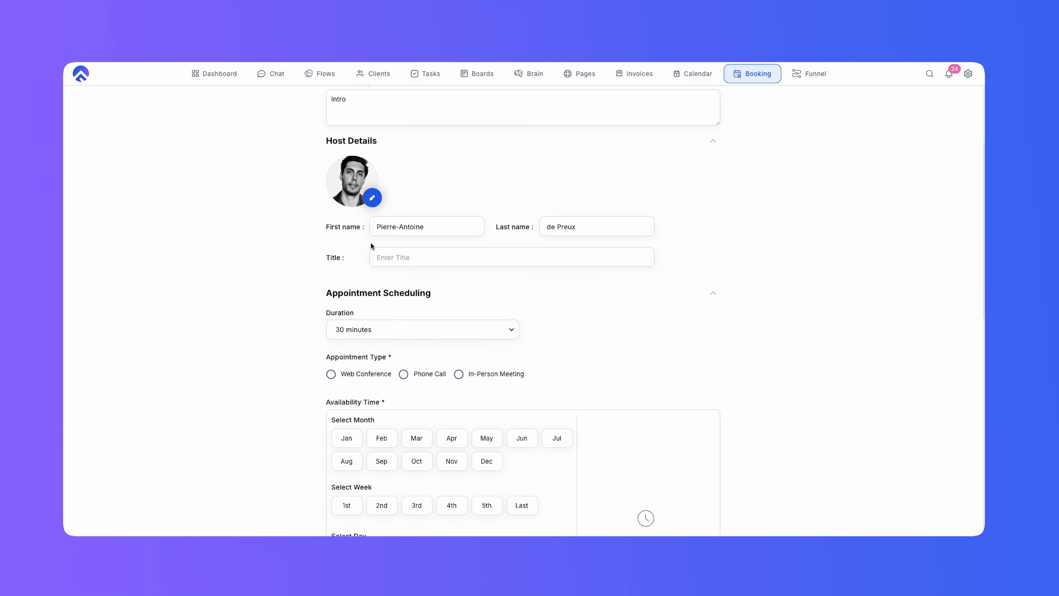
{"action": "scroll", "coordinate": [449, 290], "scroll_direction": "down", "scroll_amount": 1}
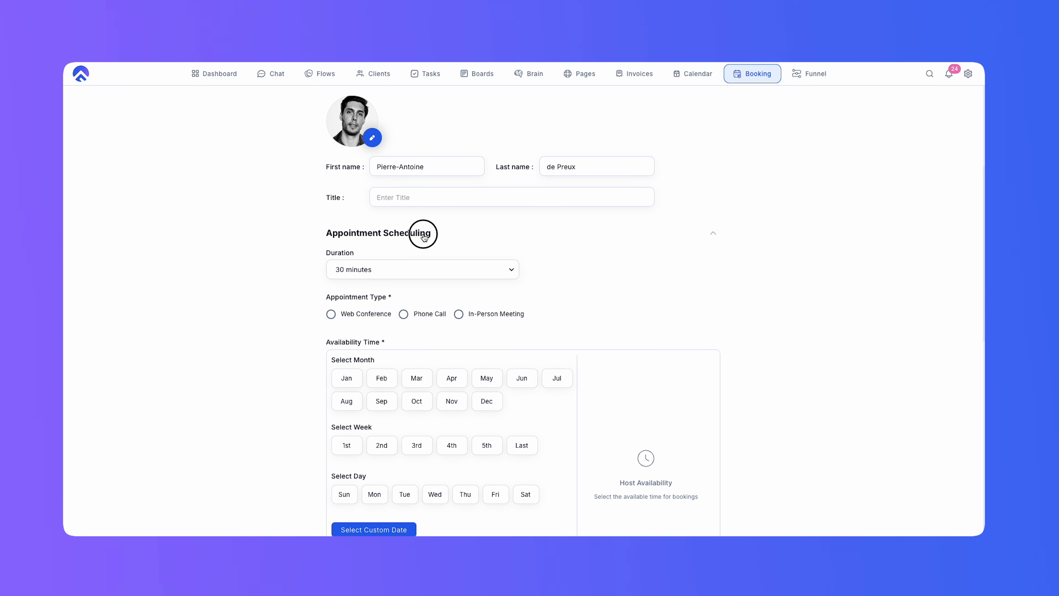
{"action": "scroll", "coordinate": [475, 240], "scroll_direction": "down", "scroll_amount": 1}
{"action": "left_click", "coordinate": [467, 214]}
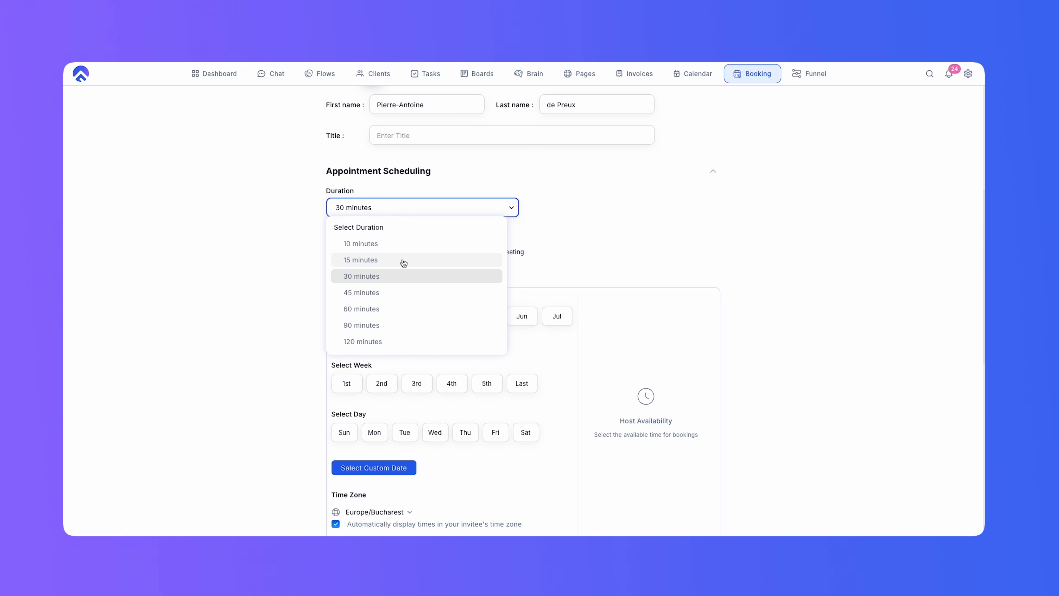
{"action": "left_click", "coordinate": [380, 264]}
- Make the appointment a web conference on Google Meet and decline the Google Calendar sync
{"action": "scroll", "coordinate": [414, 263], "scroll_direction": "down", "scroll_amount": 1}
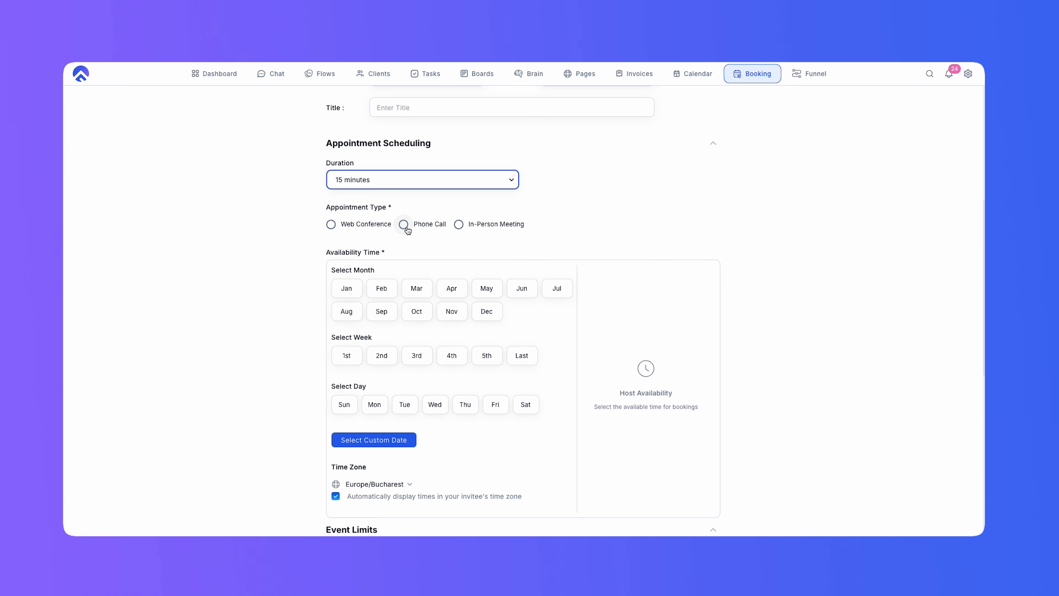
{"action": "left_click", "coordinate": [328, 226]}
{"action": "left_click", "coordinate": [378, 249]}
{"action": "left_click", "coordinate": [369, 281]}
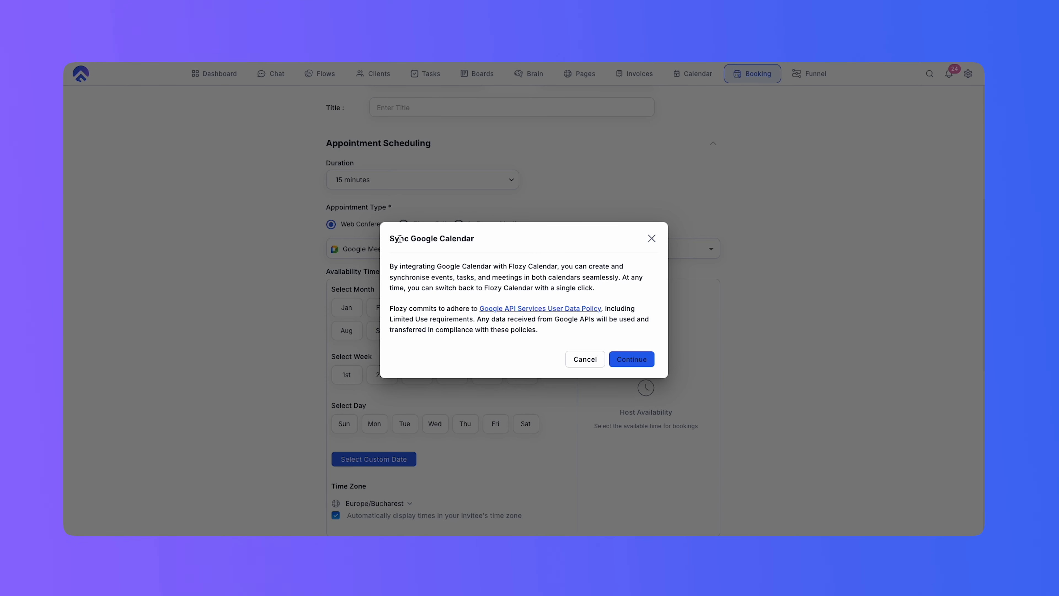
{"action": "left_click", "coordinate": [585, 359]}
- Set the availability to August, covering the 1st through 5th and last weeks
{"action": "scroll", "coordinate": [404, 212], "scroll_direction": "down", "scroll_amount": 1}
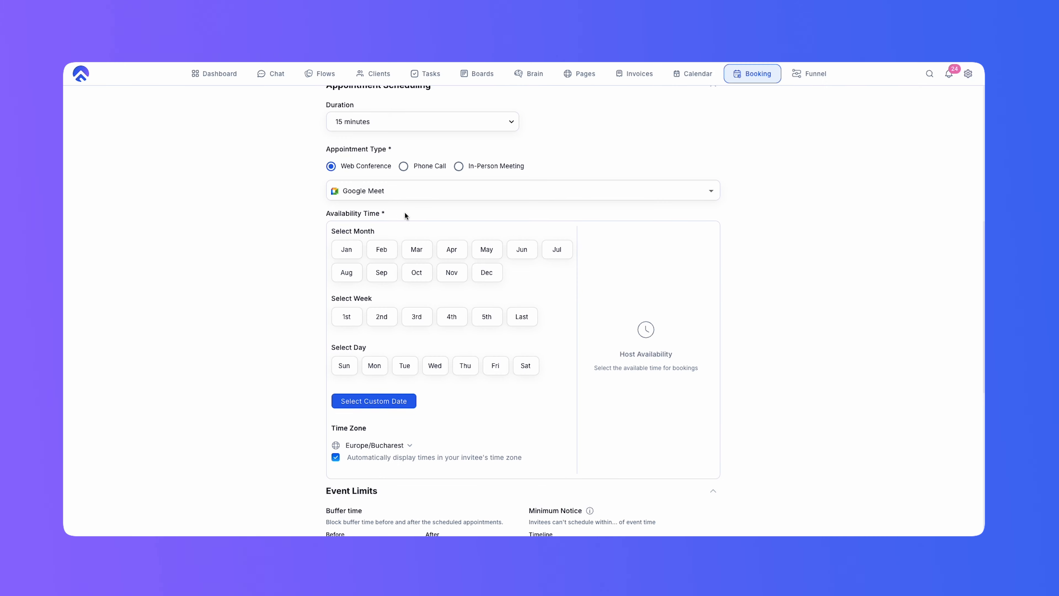
{"action": "left_click", "coordinate": [349, 270]}
{"action": "left_click", "coordinate": [347, 318]}
{"action": "left_click", "coordinate": [382, 316]}
{"action": "left_click", "coordinate": [417, 315]}
{"action": "left_click", "coordinate": [451, 315]}
{"action": "left_click", "coordinate": [484, 317]}
{"action": "left_click", "coordinate": [521, 316]}
- Make Monday through Friday the available days for bookings
{"action": "left_click", "coordinate": [374, 366]}
{"action": "left_click", "coordinate": [409, 363]}
{"action": "left_click", "coordinate": [435, 363]}
{"action": "left_click", "coordinate": [466, 363]}
{"action": "left_click", "coordinate": [495, 363]}
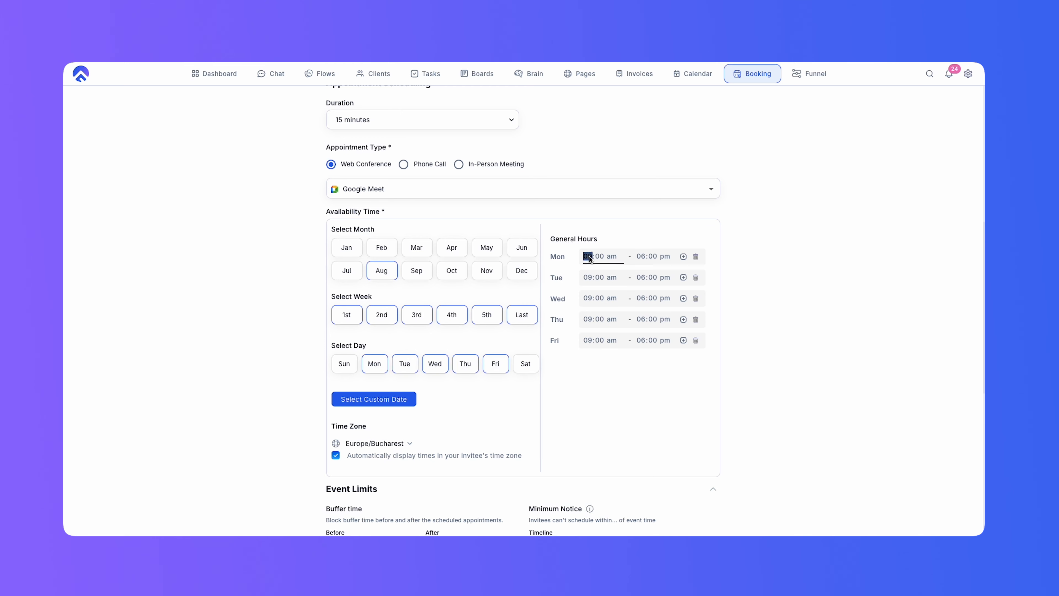
- Set the general hours' start time to 11:00 am for Monday, Wednesday and Friday
{"action": "key", "text": "Down"}
{"action": "left_click", "coordinate": [588, 298]}
{"action": "key", "text": "Up"}
{"action": "key", "text": "Up"}
{"action": "left_click", "coordinate": [585, 340]}
{"action": "left_click", "coordinate": [588, 257]}
{"action": "key", "text": "Up"}
{"action": "left_click", "coordinate": [624, 384]}
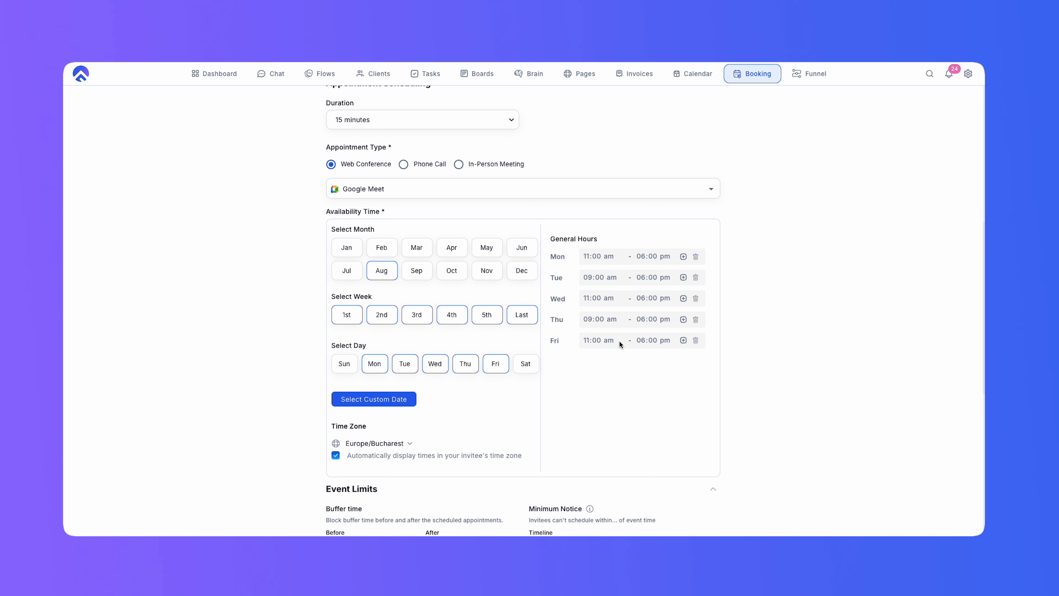
- Set the event's minimum notice to 24 hours
{"action": "scroll", "coordinate": [702, 315], "scroll_direction": "down", "scroll_amount": 2}
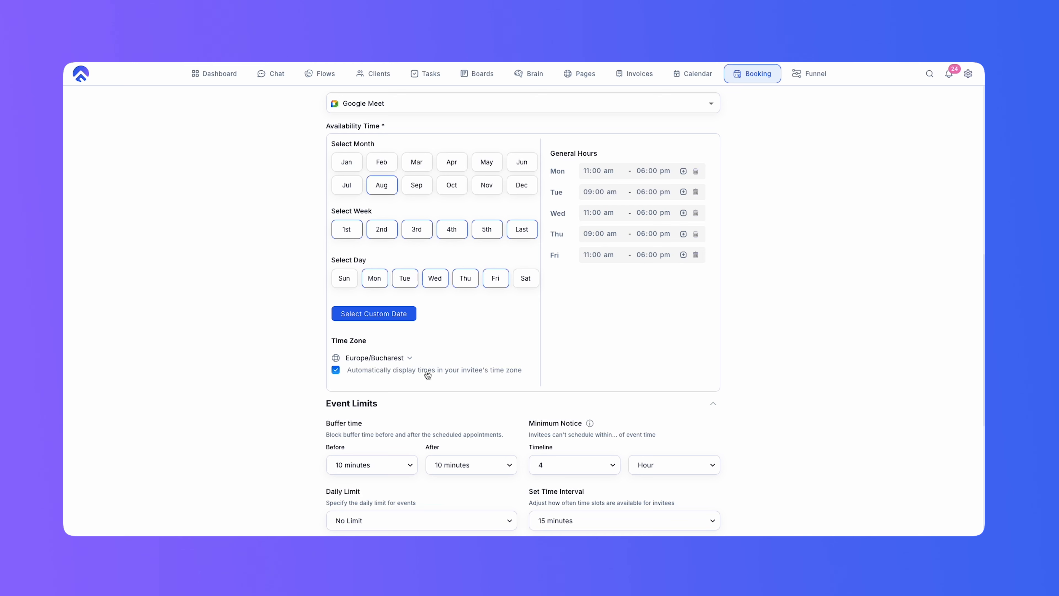
{"action": "scroll", "coordinate": [428, 374], "scroll_direction": "down", "scroll_amount": 6}
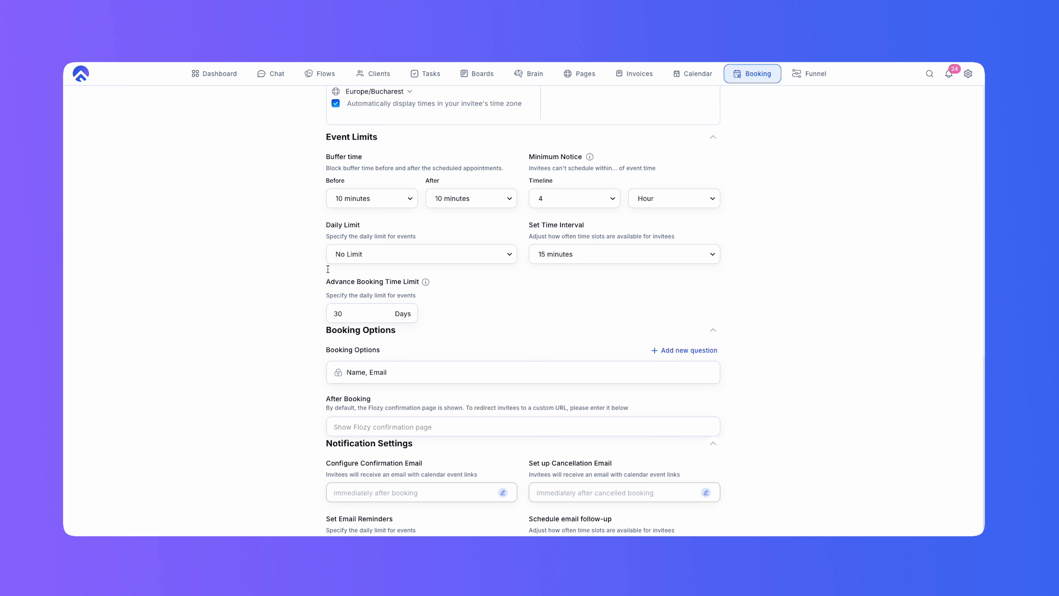
{"action": "left_click_drag", "start_coordinate": [324, 156], "coordinate": [386, 159]}
{"action": "left_click", "coordinate": [385, 158]}
{"action": "left_click", "coordinate": [572, 200]}
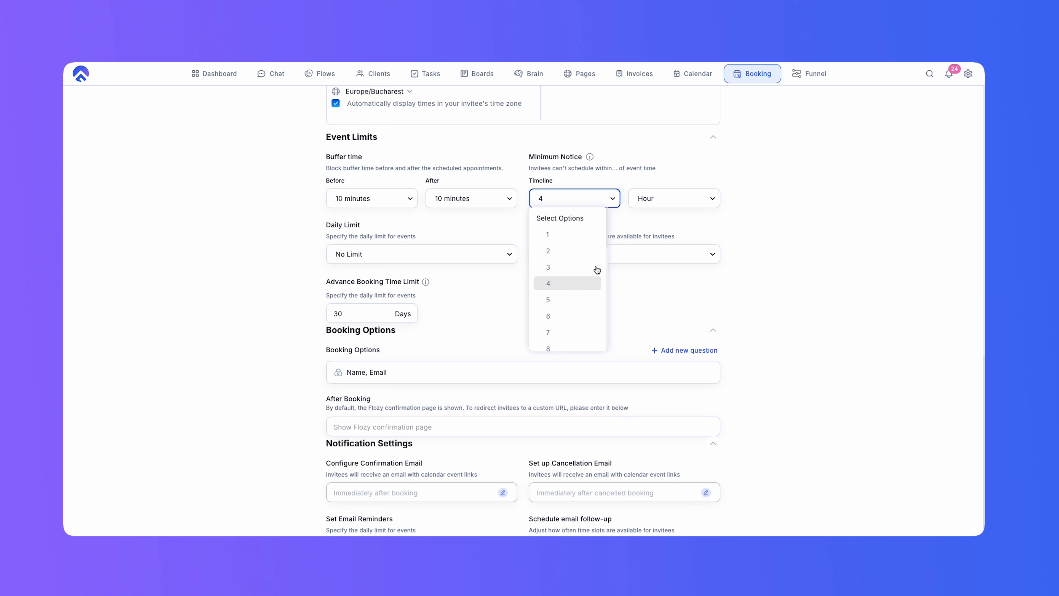
{"action": "scroll", "coordinate": [575, 312], "scroll_direction": "down", "scroll_amount": 1}
{"action": "scroll", "coordinate": [575, 311], "scroll_direction": "down", "scroll_amount": 5}
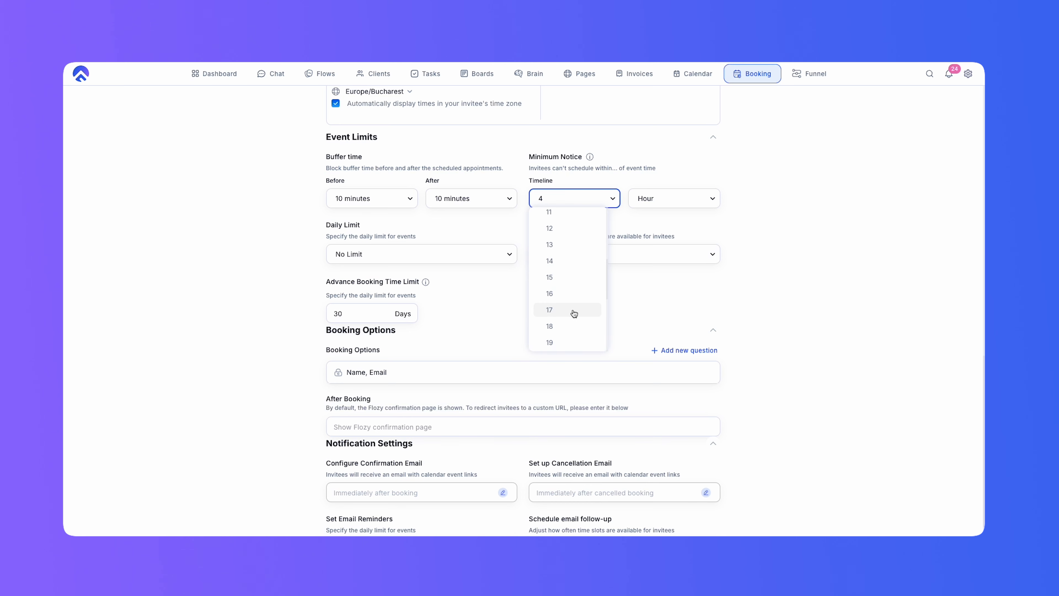
{"action": "scroll", "coordinate": [572, 316], "scroll_direction": "down", "scroll_amount": 1}
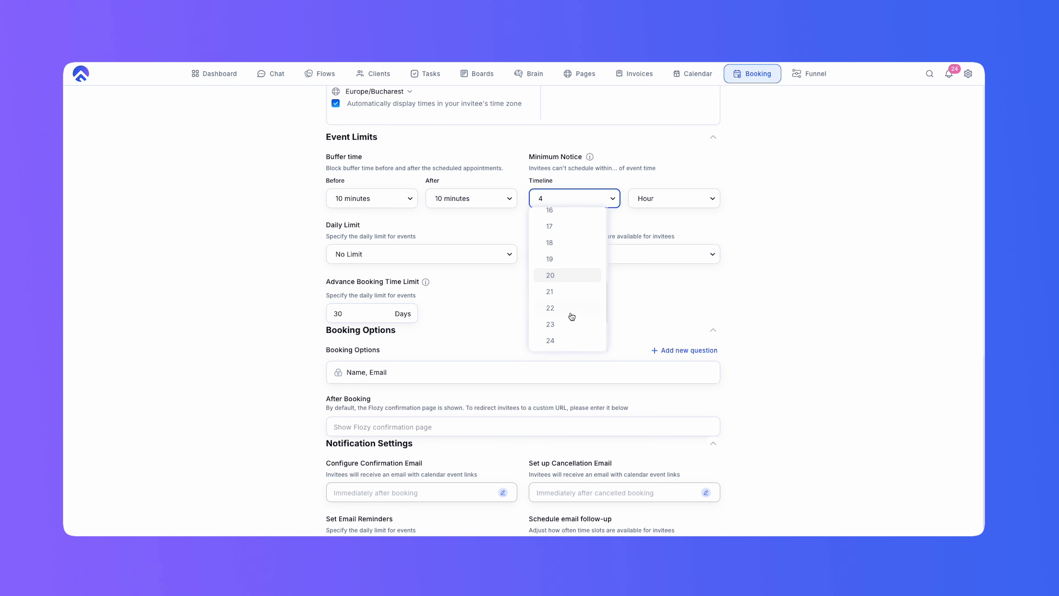
{"action": "left_click", "coordinate": [561, 341]}
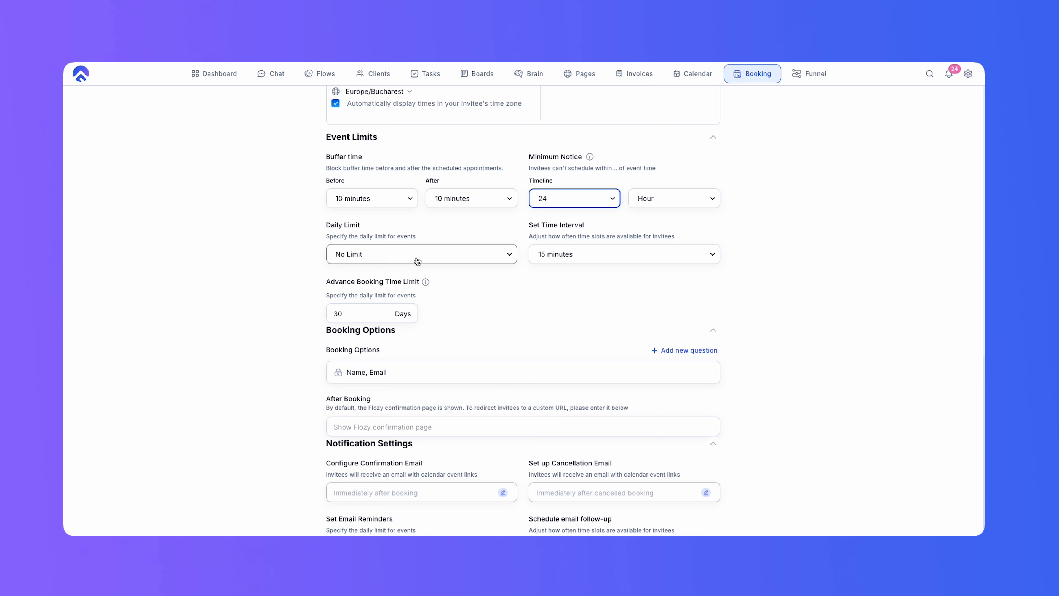
- Set the daily event limit to 3 and the time interval to 30 minutes
{"action": "left_click", "coordinate": [387, 255]}
{"action": "left_click", "coordinate": [358, 339]}
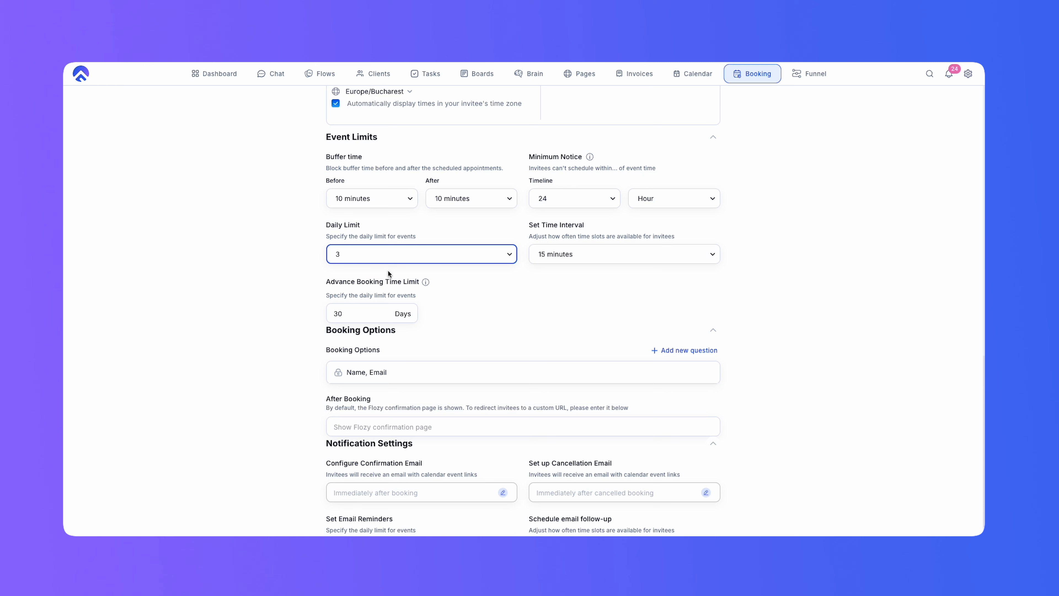
{"action": "left_click", "coordinate": [535, 304]}
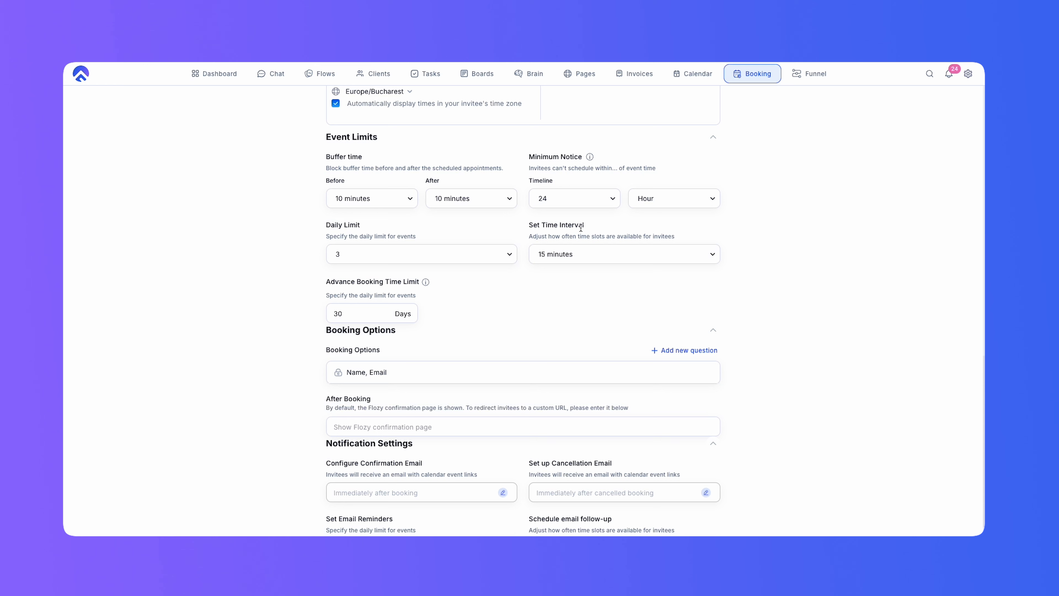
{"action": "left_click", "coordinate": [572, 256]}
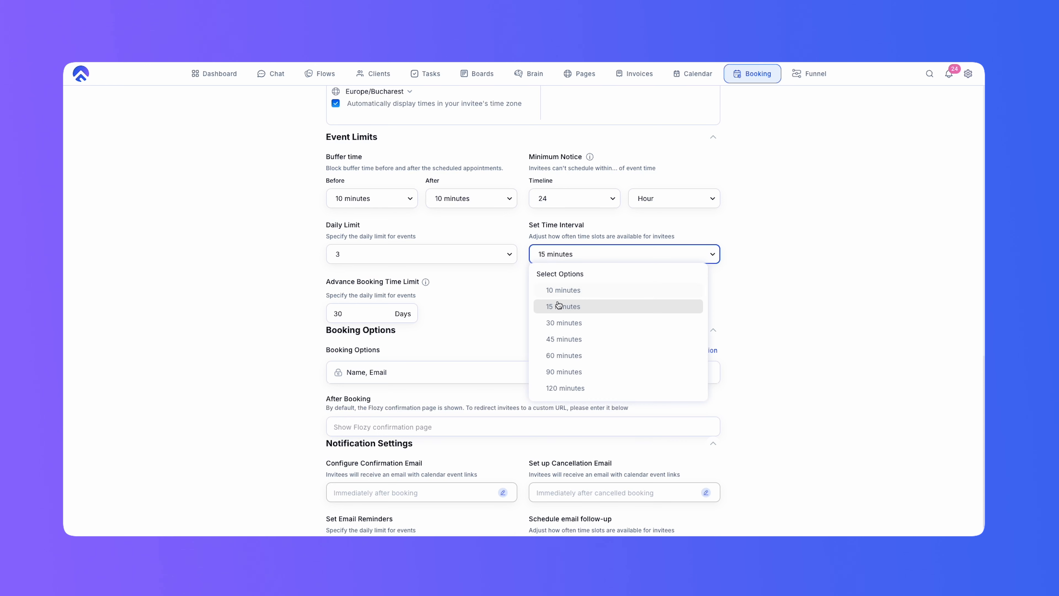
{"action": "left_click", "coordinate": [506, 310]}
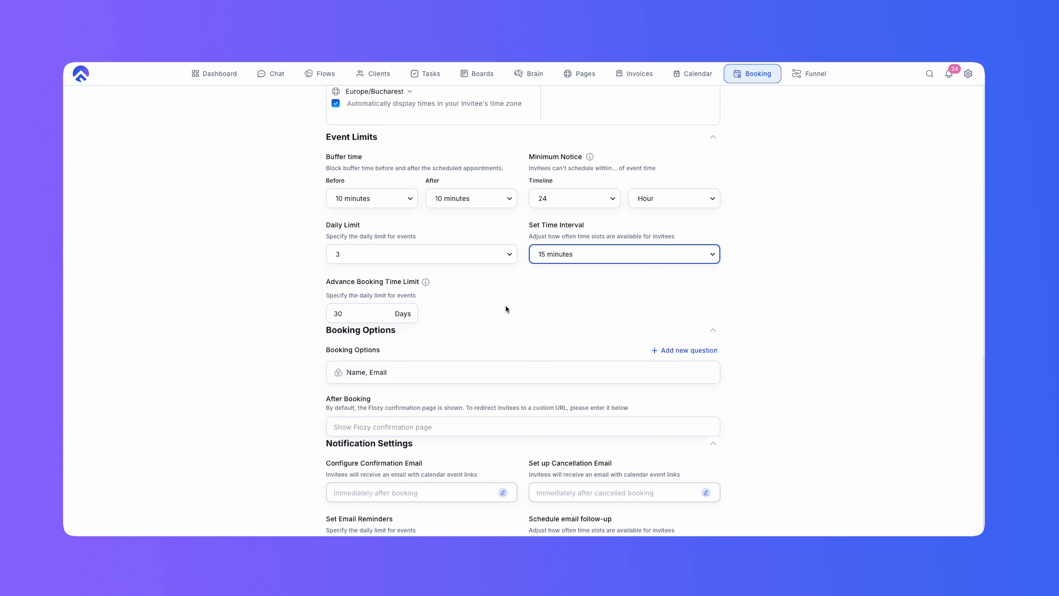
{"action": "left_click", "coordinate": [580, 253]}
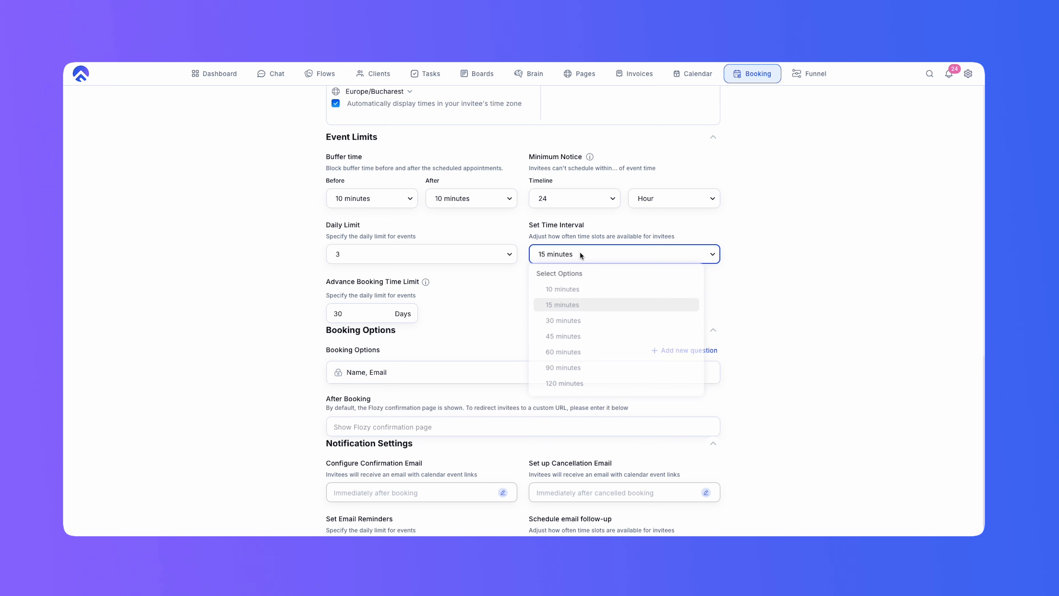
{"action": "left_click", "coordinate": [564, 324]}
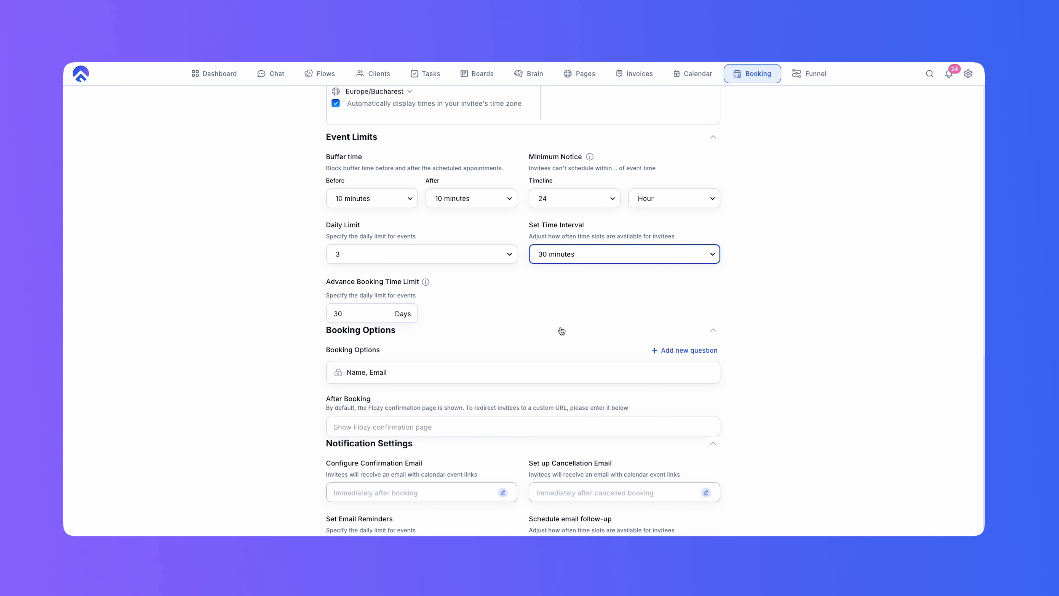
- Set the advance booking time limit to 3 days and collapse the Booking Options section
{"action": "scroll", "coordinate": [520, 318], "scroll_direction": "down", "scroll_amount": 1}
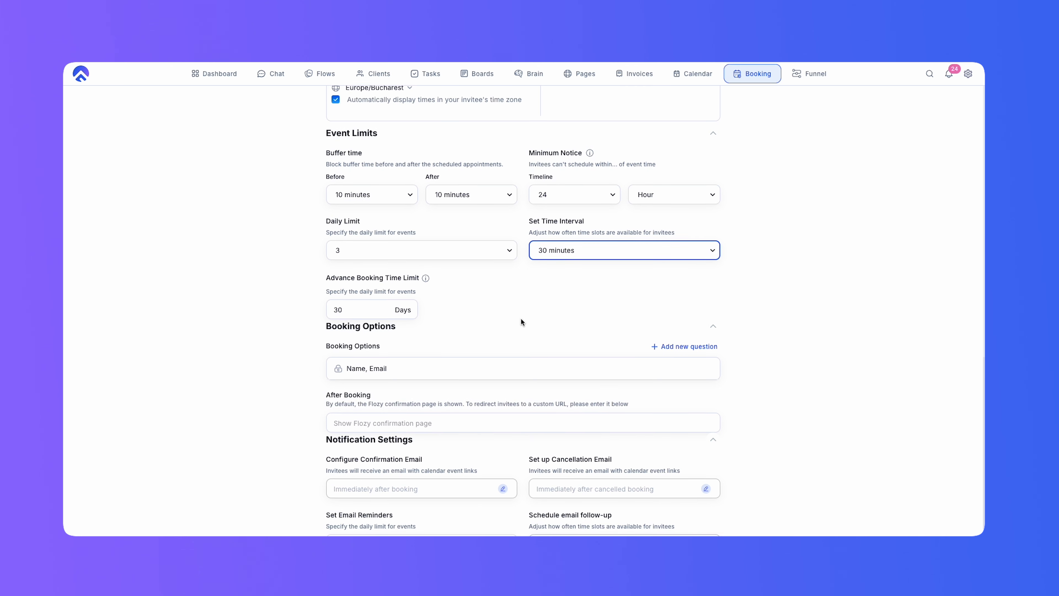
{"action": "left_click", "coordinate": [470, 297]}
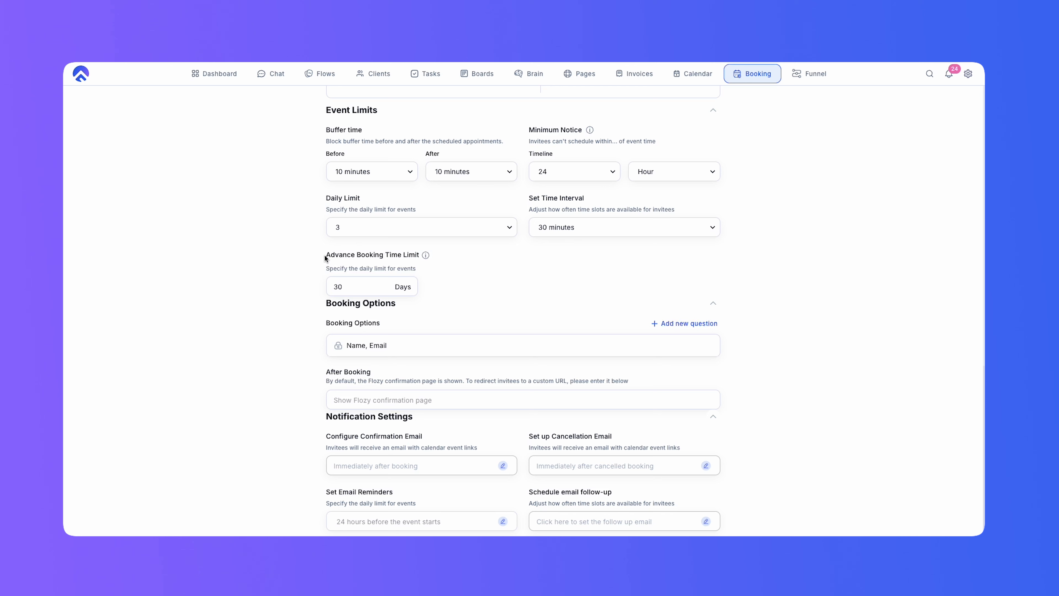
{"action": "double_click", "coordinate": [338, 287]}
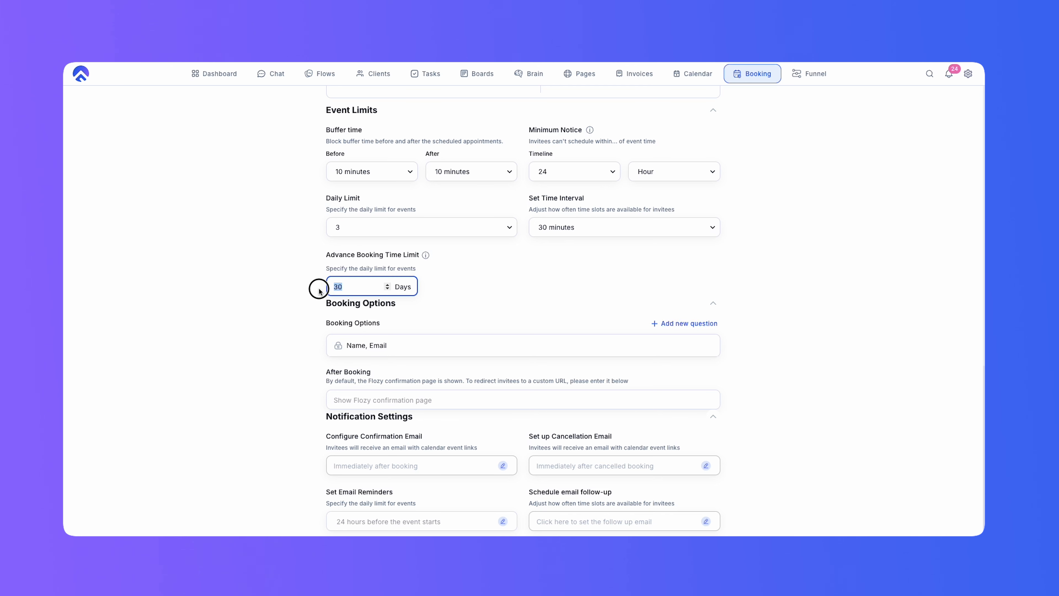
{"action": "type", "text": "3"}
{"action": "left_click", "coordinate": [502, 303]}
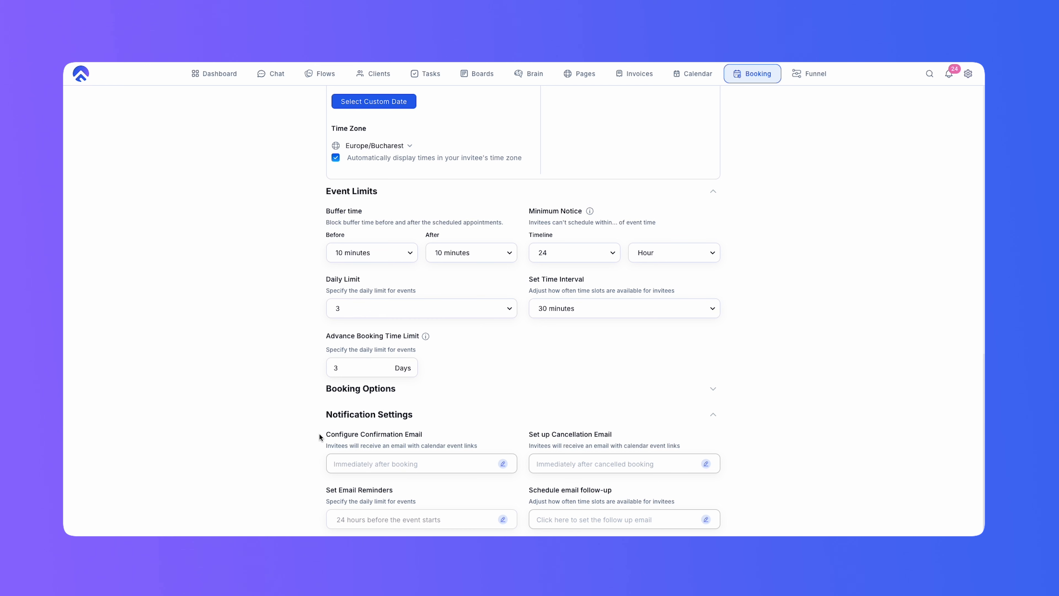
- Include the cancel and reschedule links in the confirmation email and save its configuration
{"action": "left_click_drag", "start_coordinate": [321, 433], "coordinate": [431, 439]}
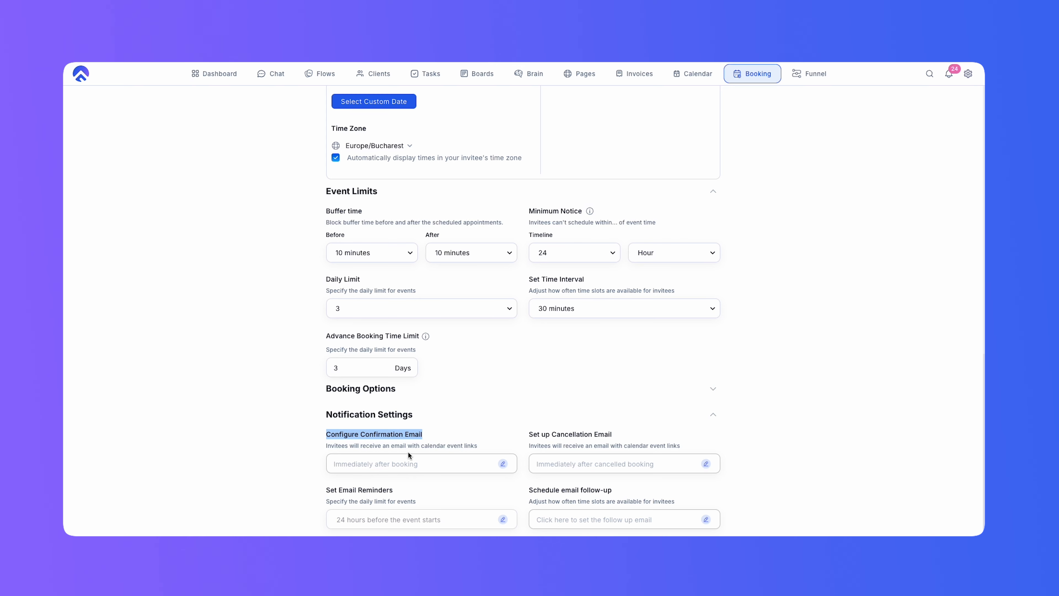
{"action": "left_click", "coordinate": [466, 460]}
{"action": "left_click", "coordinate": [503, 464]}
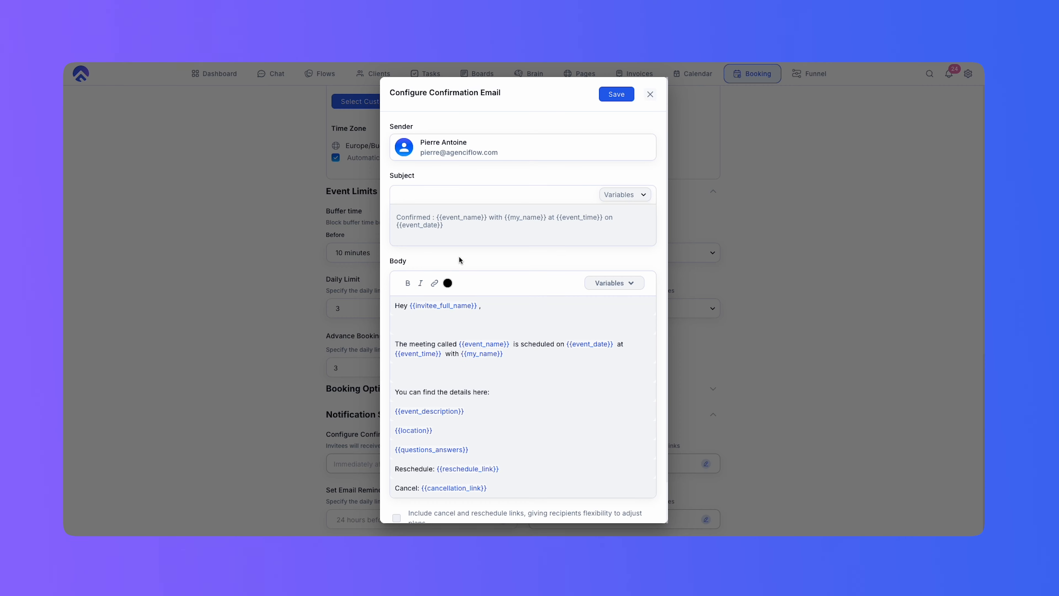
{"action": "scroll", "coordinate": [459, 256], "scroll_direction": "down", "scroll_amount": 2}
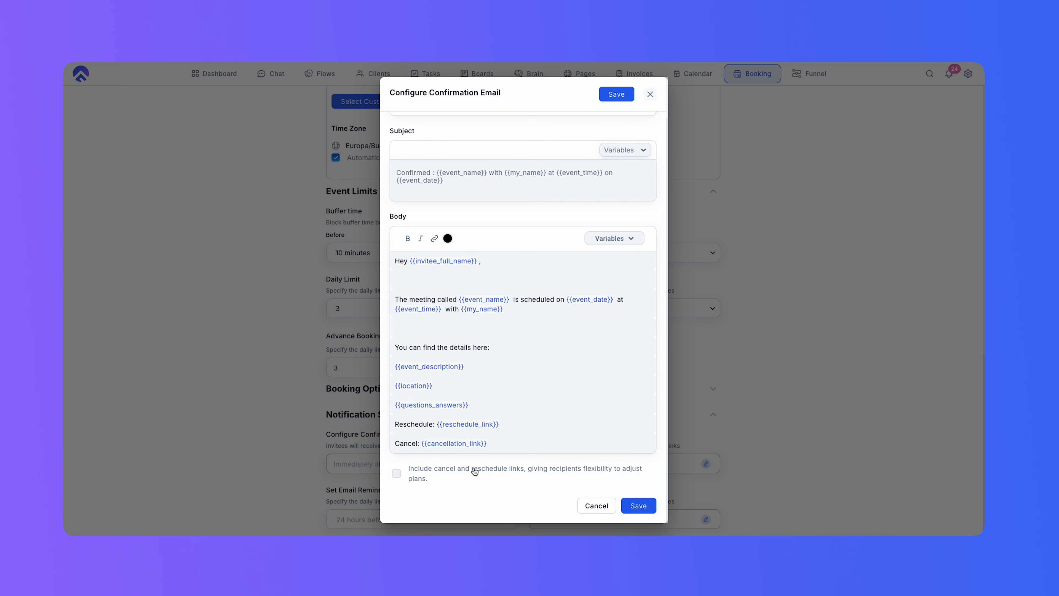
{"action": "left_click", "coordinate": [397, 473]}
{"action": "left_click", "coordinate": [638, 506]}
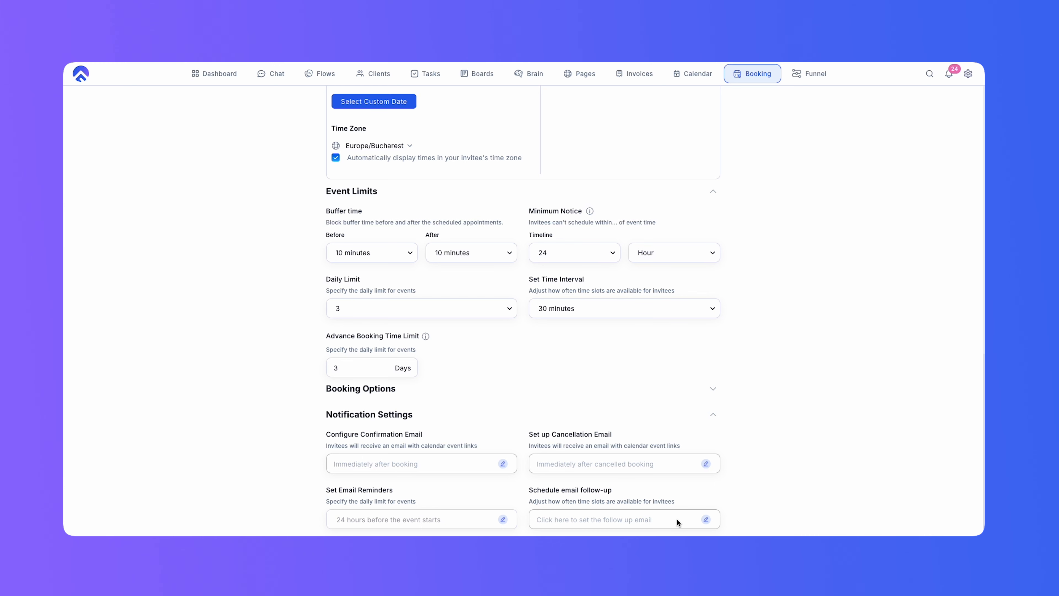
- Save the Intro Call event, copy its booking page link and close the sharing dialog
{"action": "scroll", "coordinate": [730, 502], "scroll_direction": "up", "scroll_amount": 15}
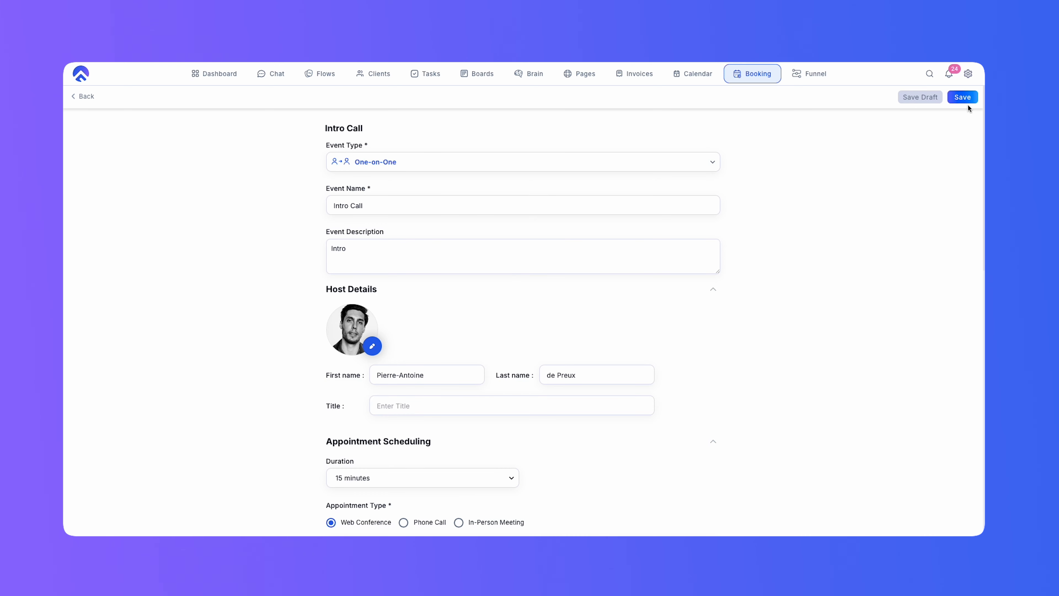
{"action": "left_click", "coordinate": [963, 98]}
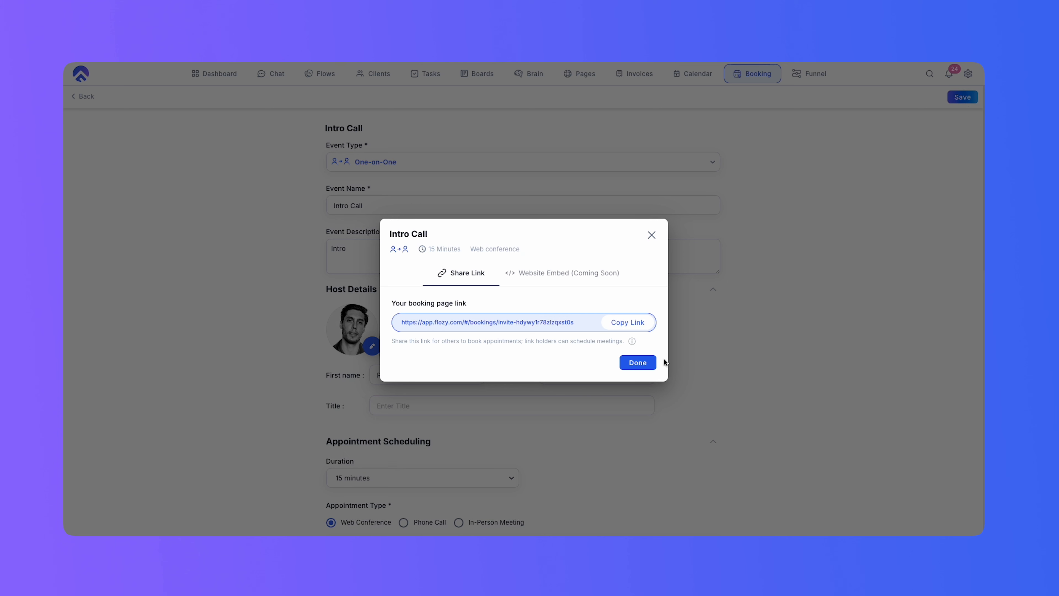
{"action": "left_click", "coordinate": [618, 323]}
{"action": "left_click", "coordinate": [646, 361]}
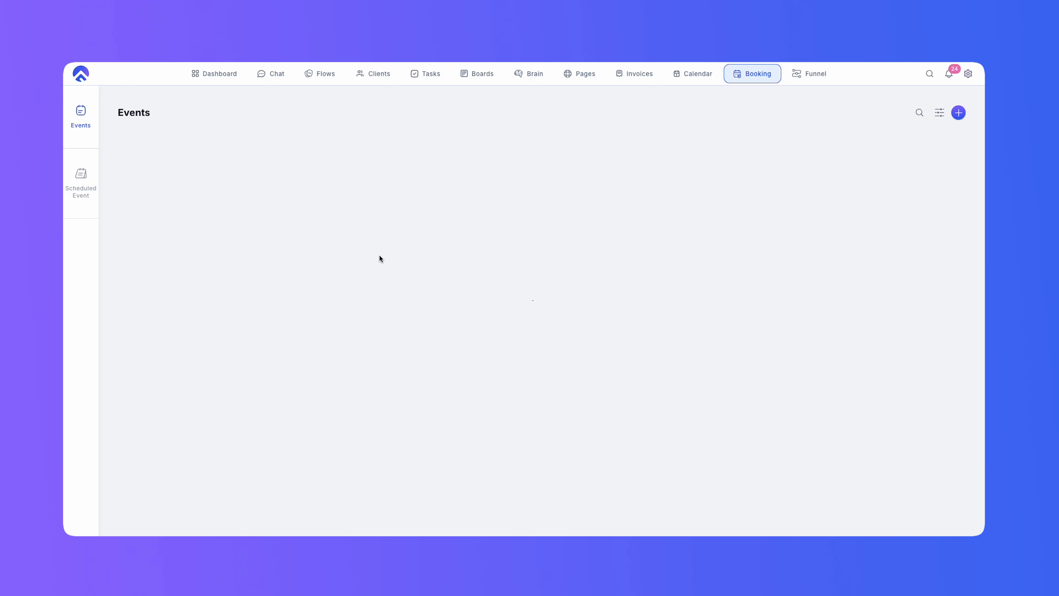
- In the scheduled events, mark the first Flozy 1-1 Demo booking as Done and the Flozy 1-1 ? booking as No Show
{"action": "left_click", "coordinate": [82, 193]}
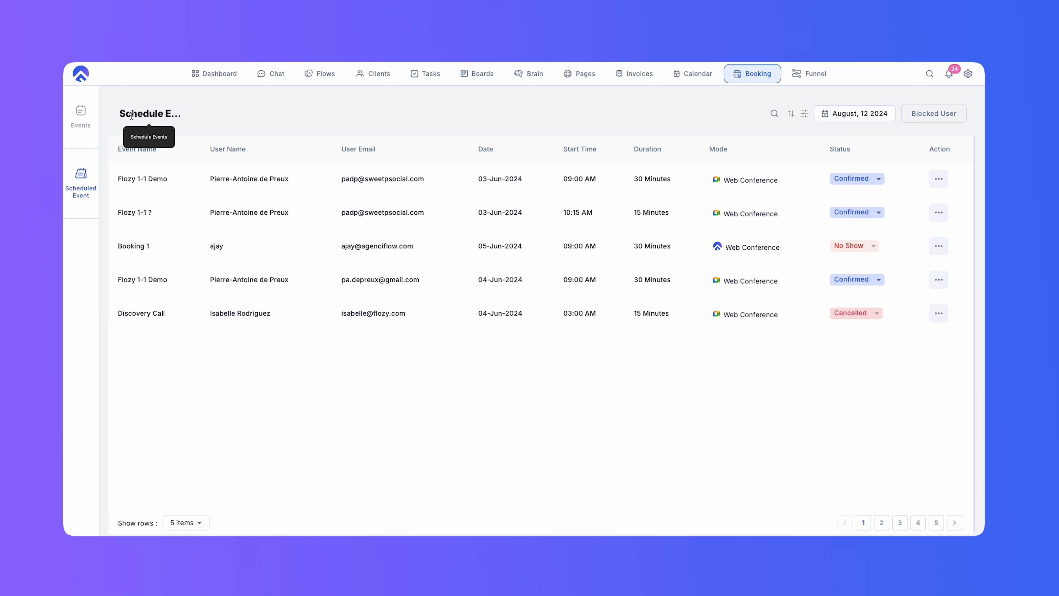
{"action": "left_click", "coordinate": [870, 179]}
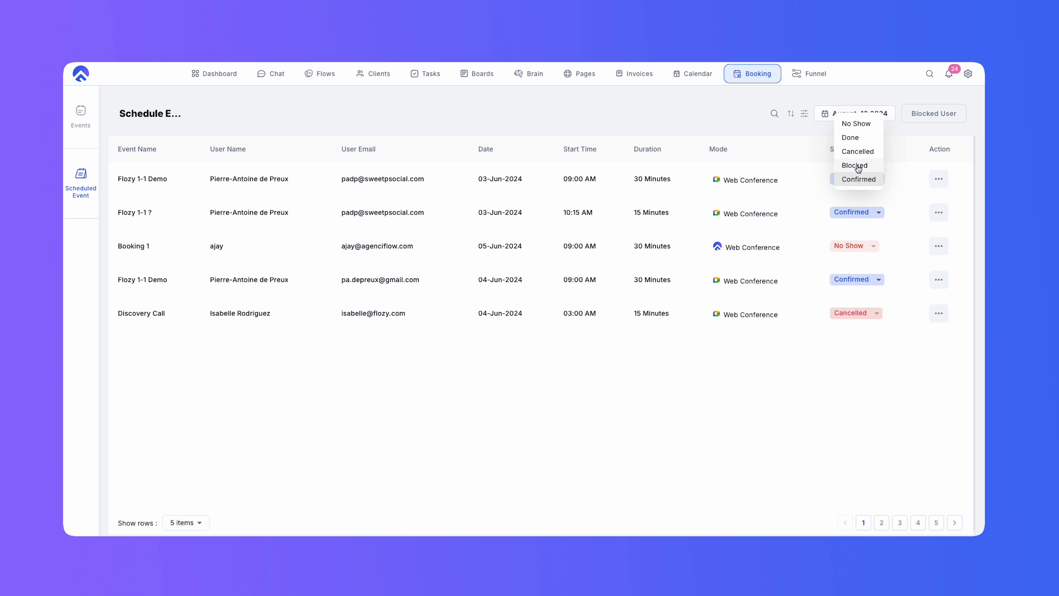
{"action": "left_click", "coordinate": [851, 137]}
{"action": "left_click", "coordinate": [862, 213]}
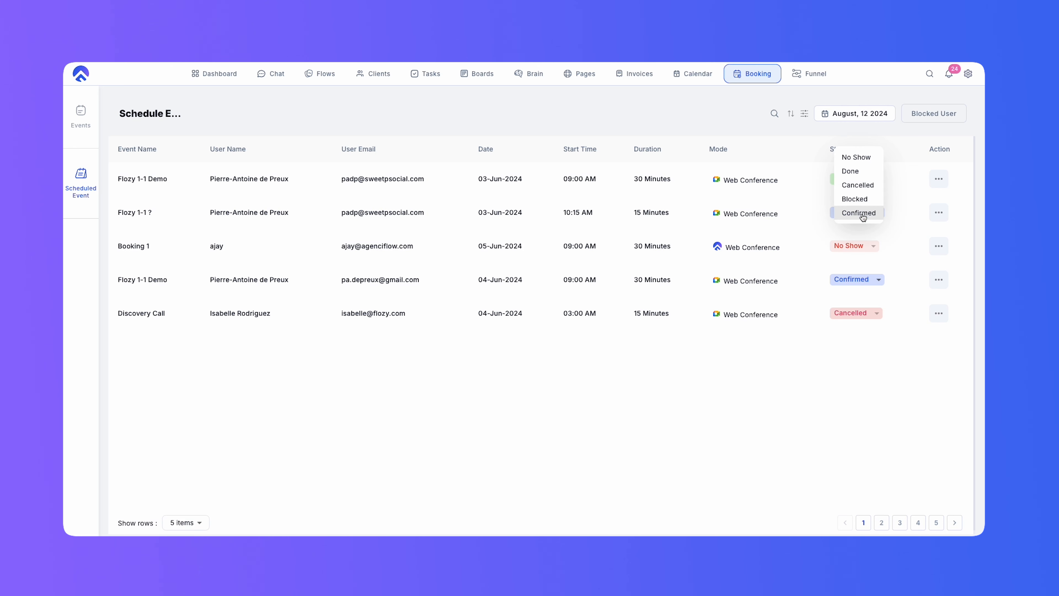
{"action": "left_click", "coordinate": [854, 163]}
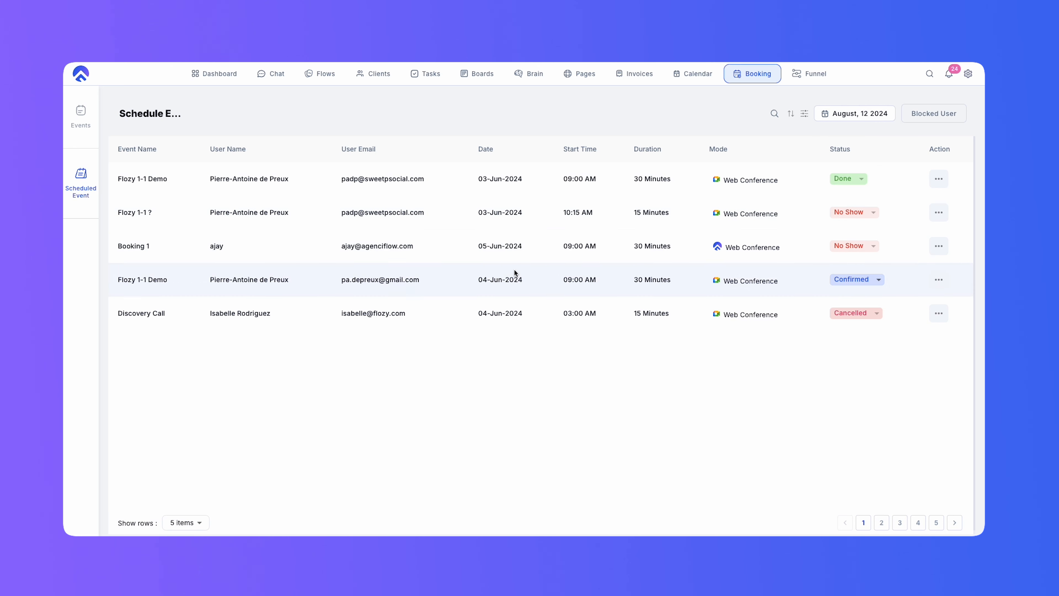